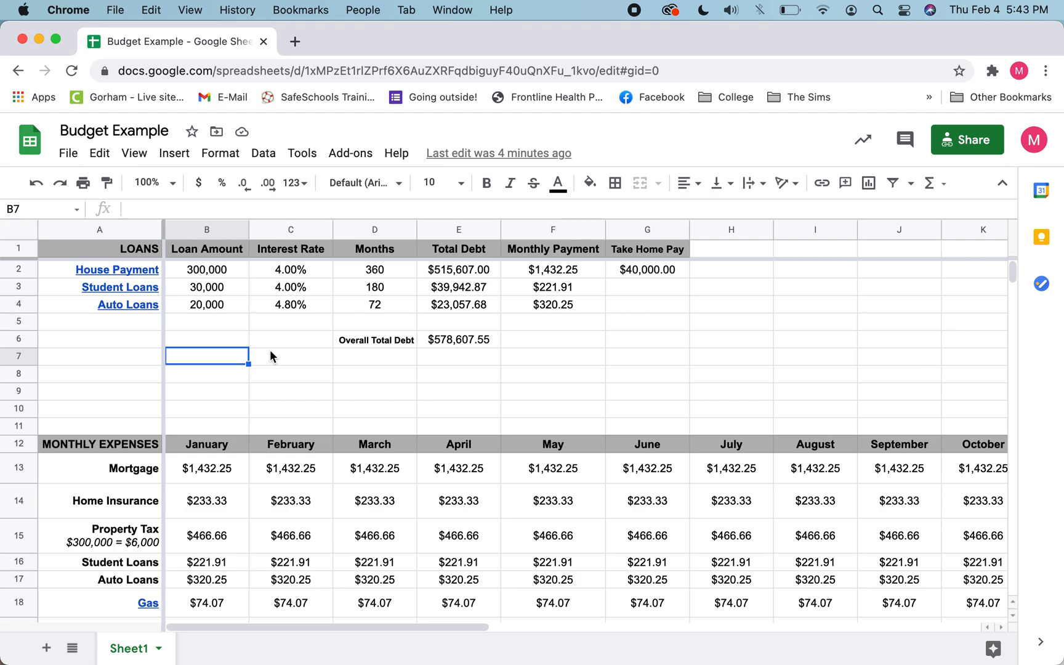
Step: Enter a SUM formula in C7 that totals the loan amounts in B2:B4
{"action": "left_click", "coordinate": [270, 356]}
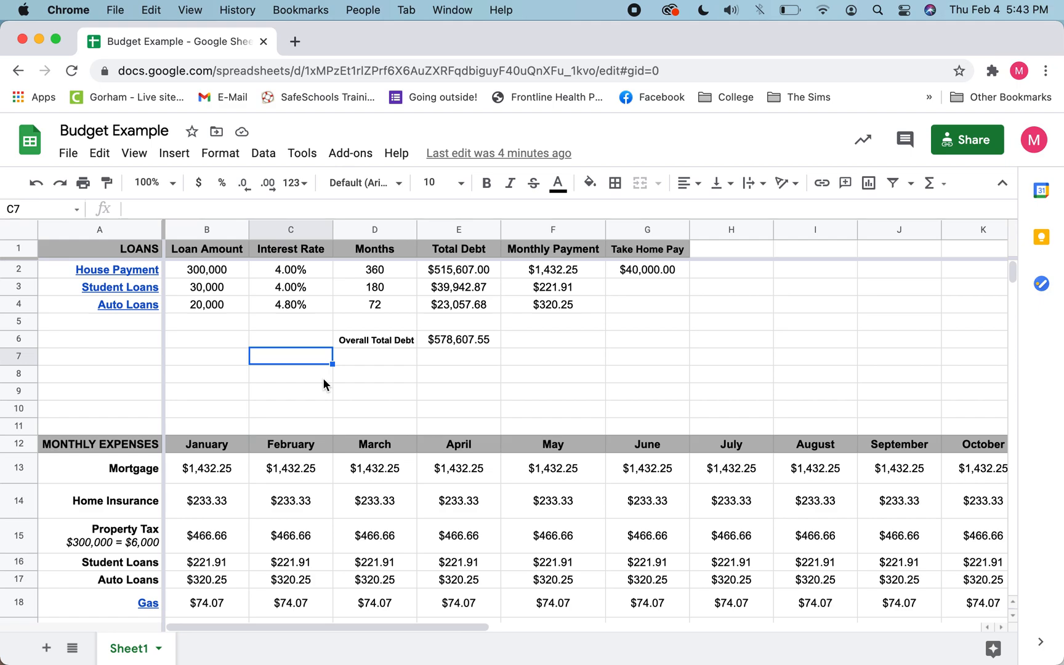
{"action": "type", "text": "="}
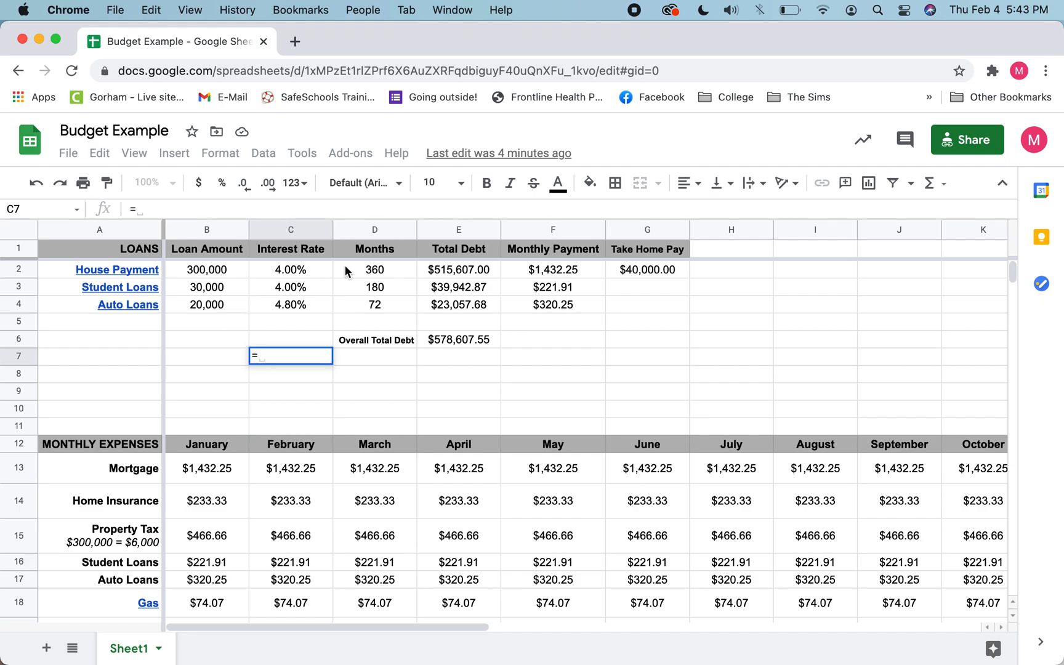
{"action": "type", "text": "SUM"}
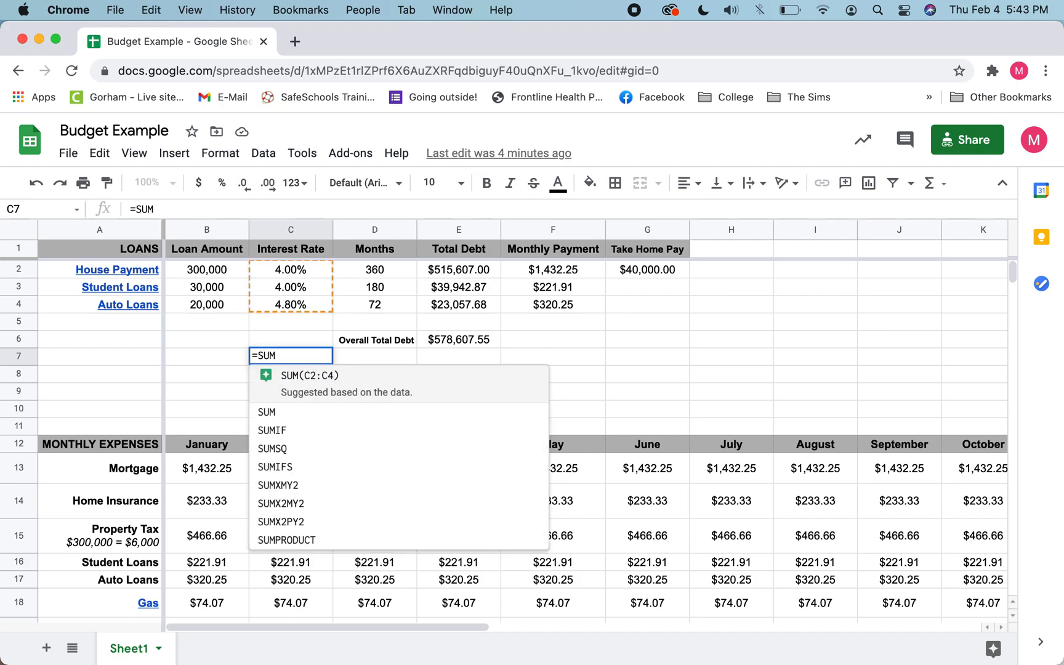
{"action": "type", "text": "("}
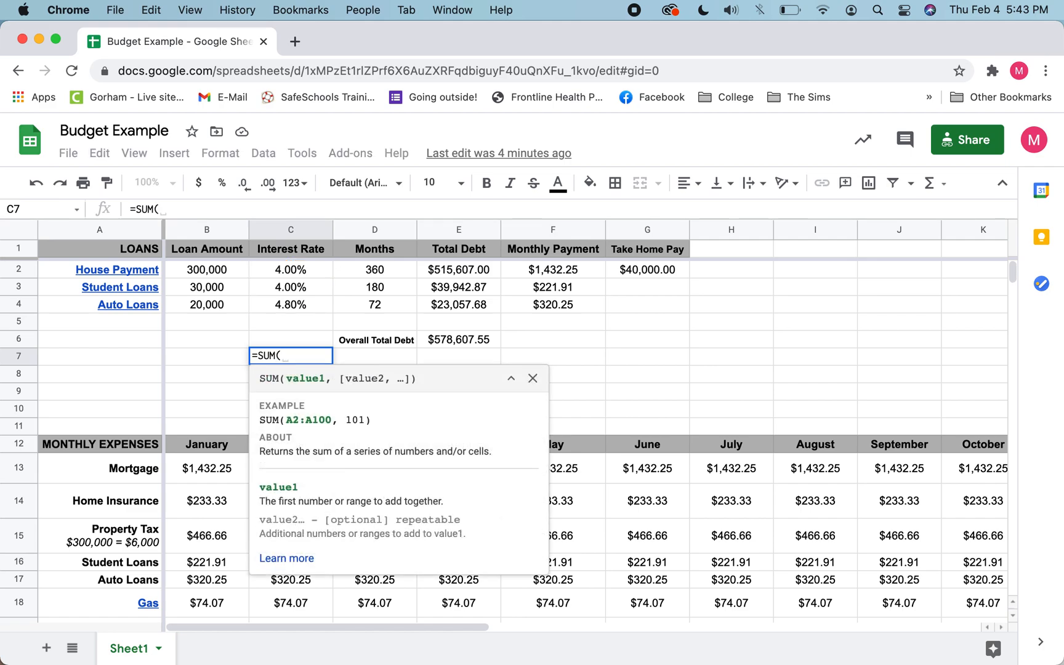
{"action": "left_click_drag", "start_coordinate": [209, 271], "coordinate": [208, 311]}
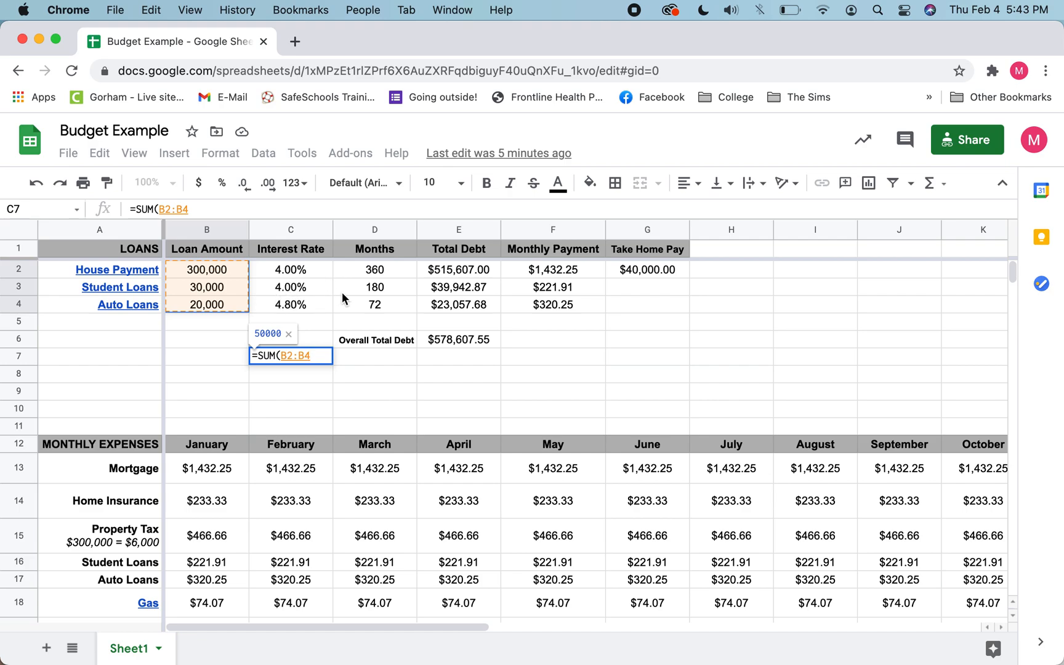
{"action": "type", "text": ")"}
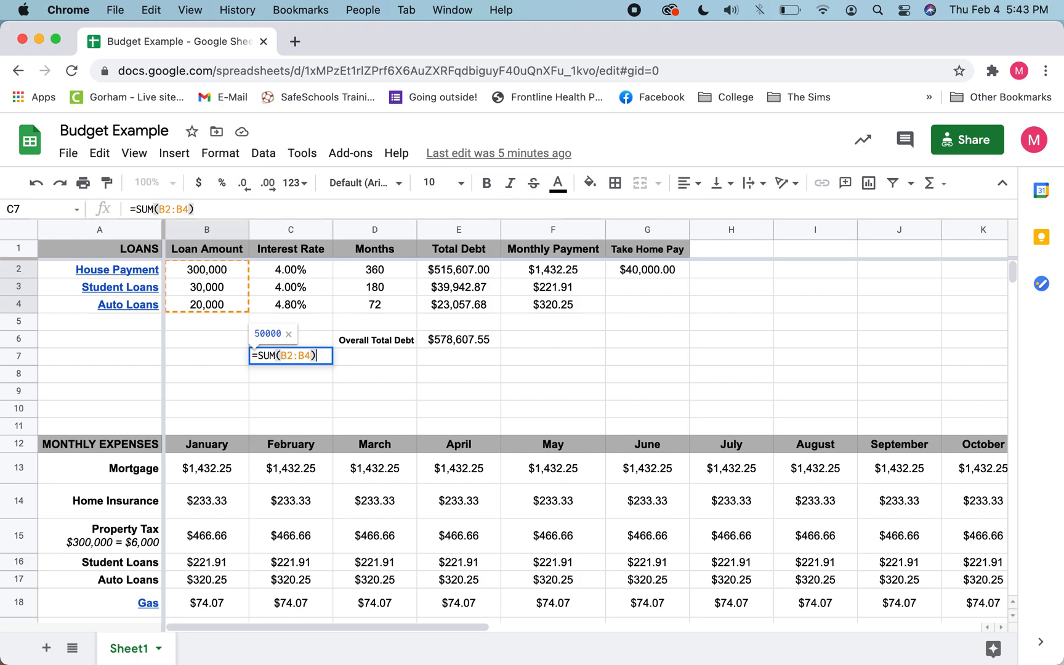
{"action": "key", "text": "Return"}
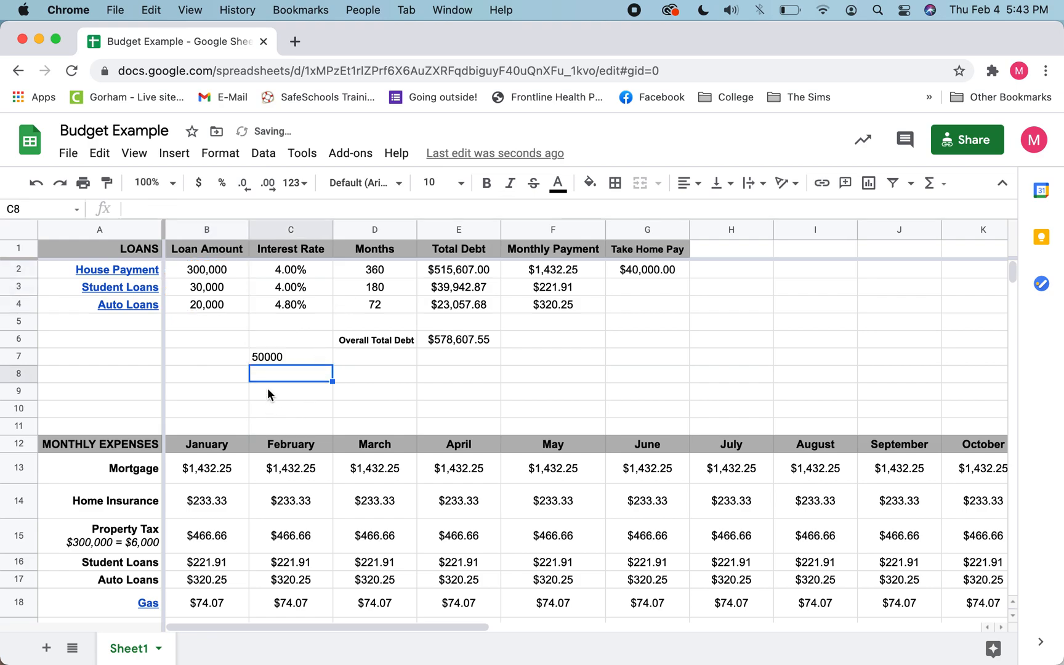
Step: Format the loan amounts in B2:B4 as currency
{"action": "left_click", "coordinate": [280, 357]}
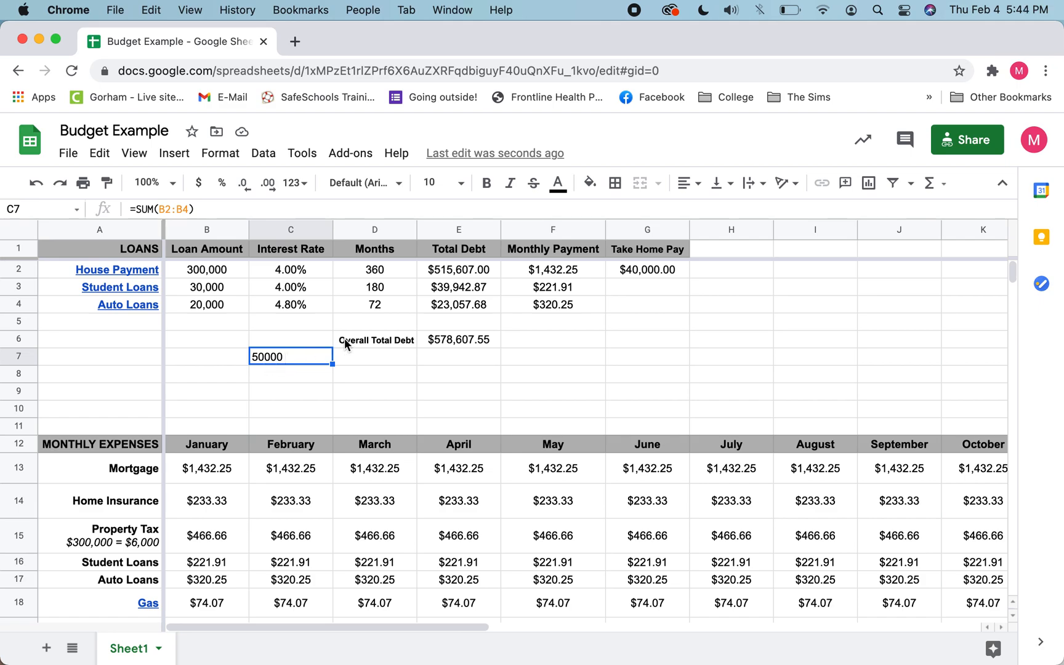
{"action": "left_click", "coordinate": [394, 364]}
{"action": "left_click", "coordinate": [285, 361]}
{"action": "left_click", "coordinate": [194, 274]}
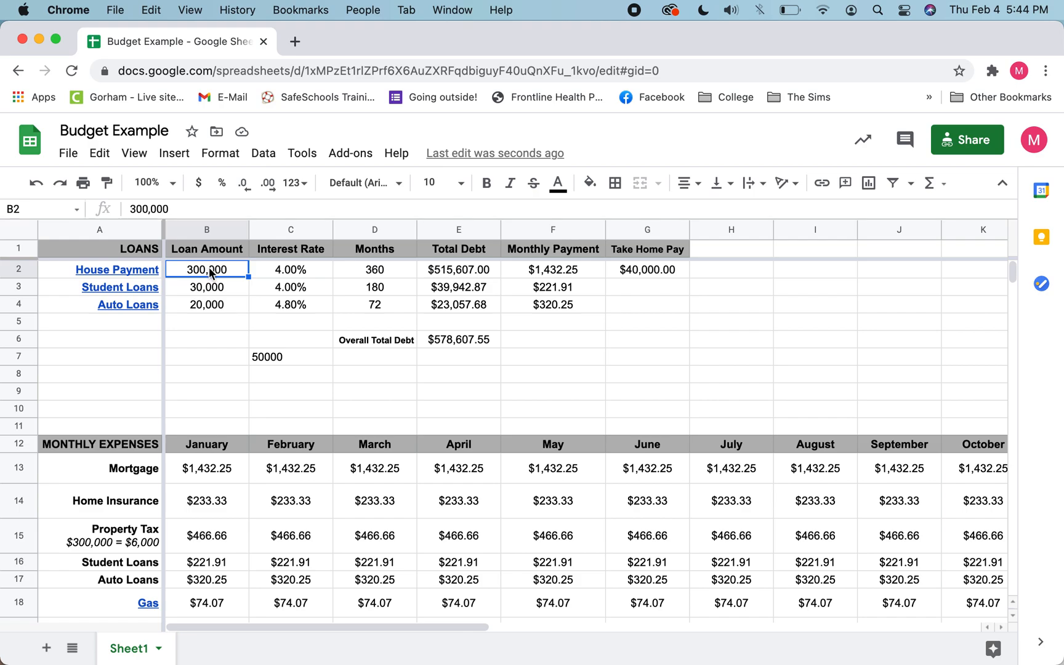
{"action": "left_click_drag", "start_coordinate": [211, 273], "coordinate": [212, 313]}
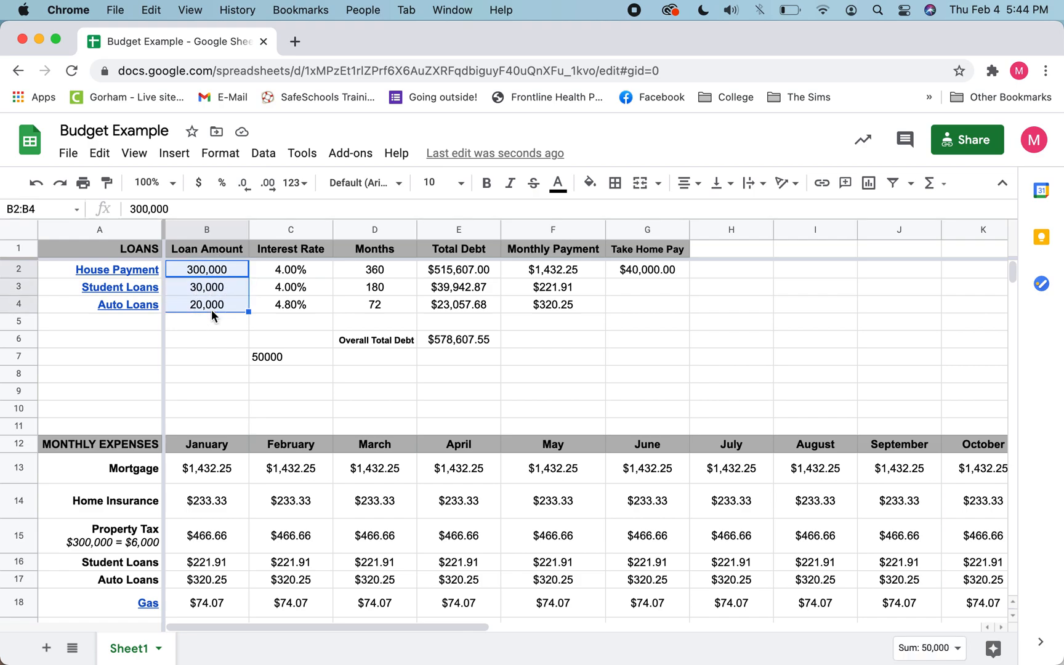
{"action": "left_click", "coordinate": [198, 185]}
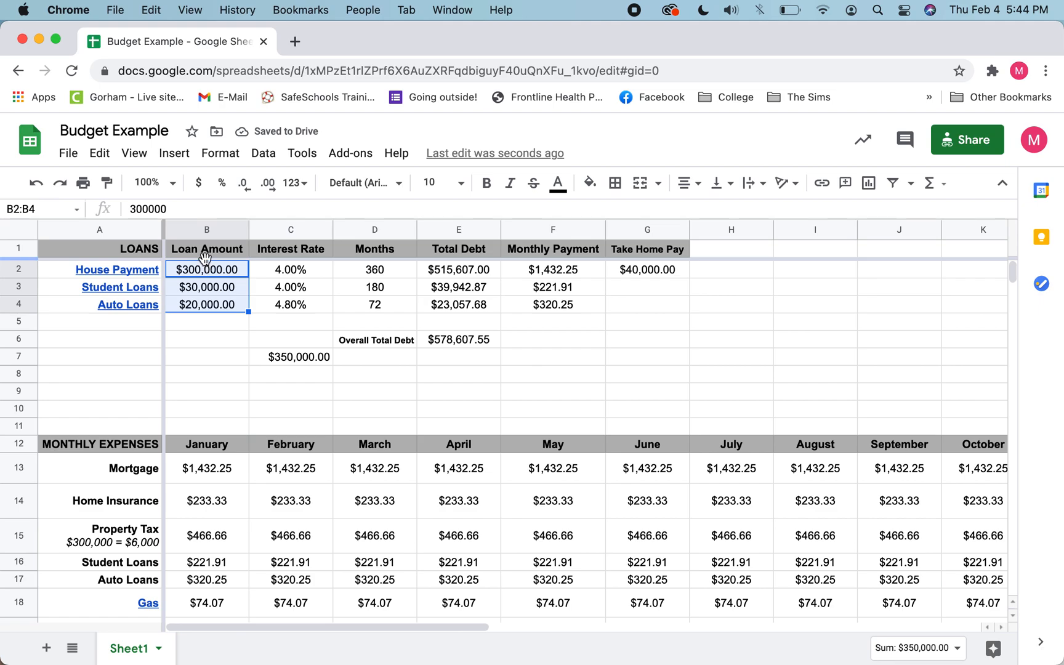
Step: Enter the label Loans in cell G6
{"action": "left_click", "coordinate": [293, 359]}
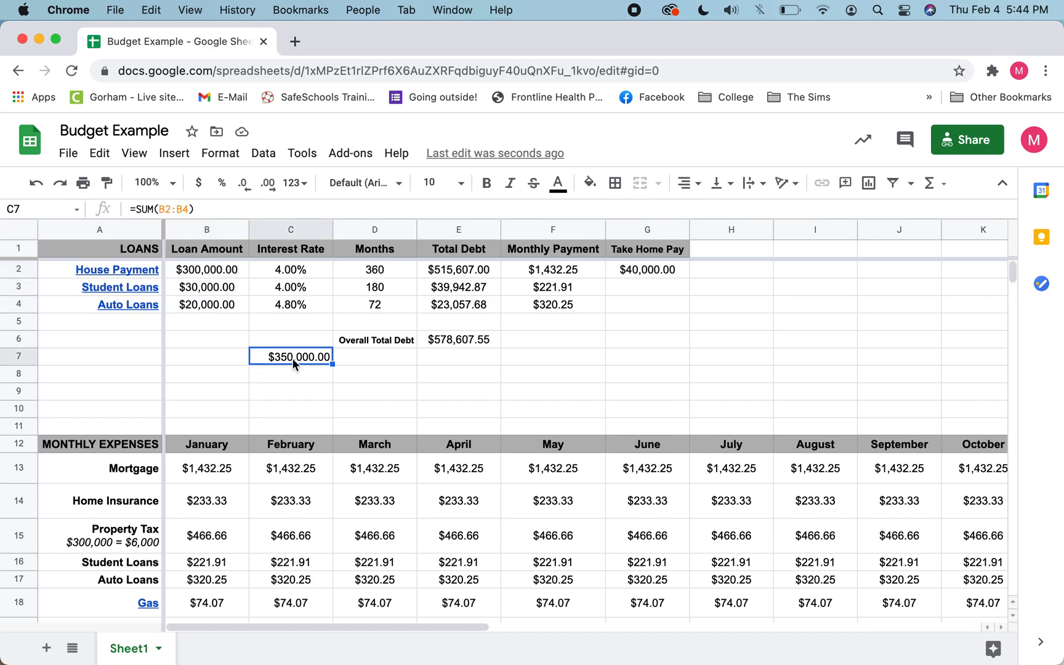
{"action": "left_click", "coordinate": [194, 357]}
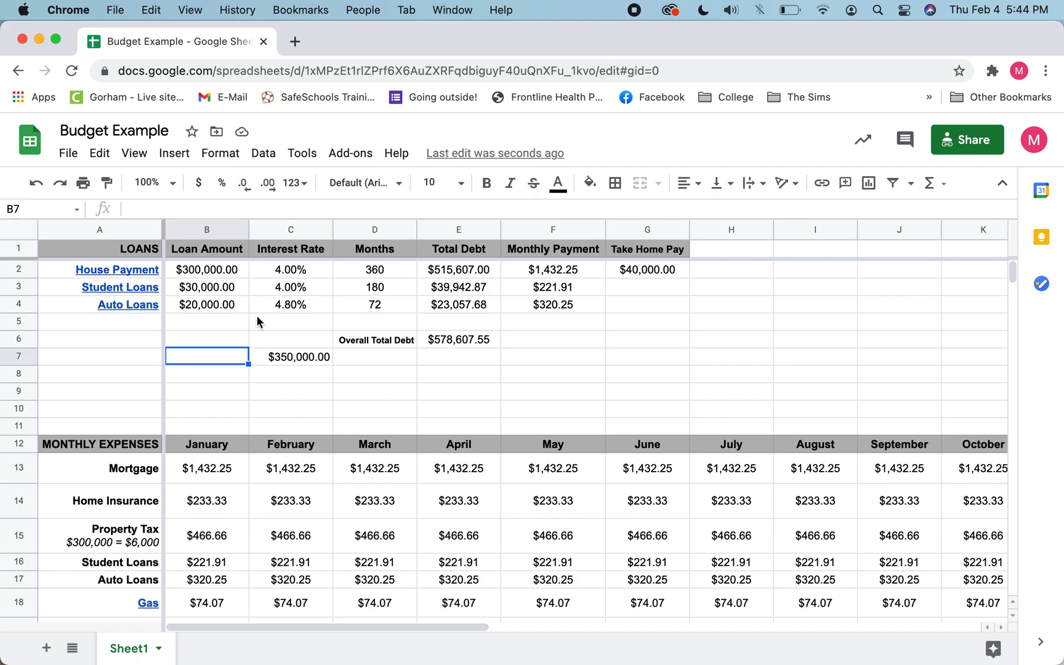
{"action": "left_click", "coordinate": [565, 336]}
{"action": "left_click", "coordinate": [644, 345]}
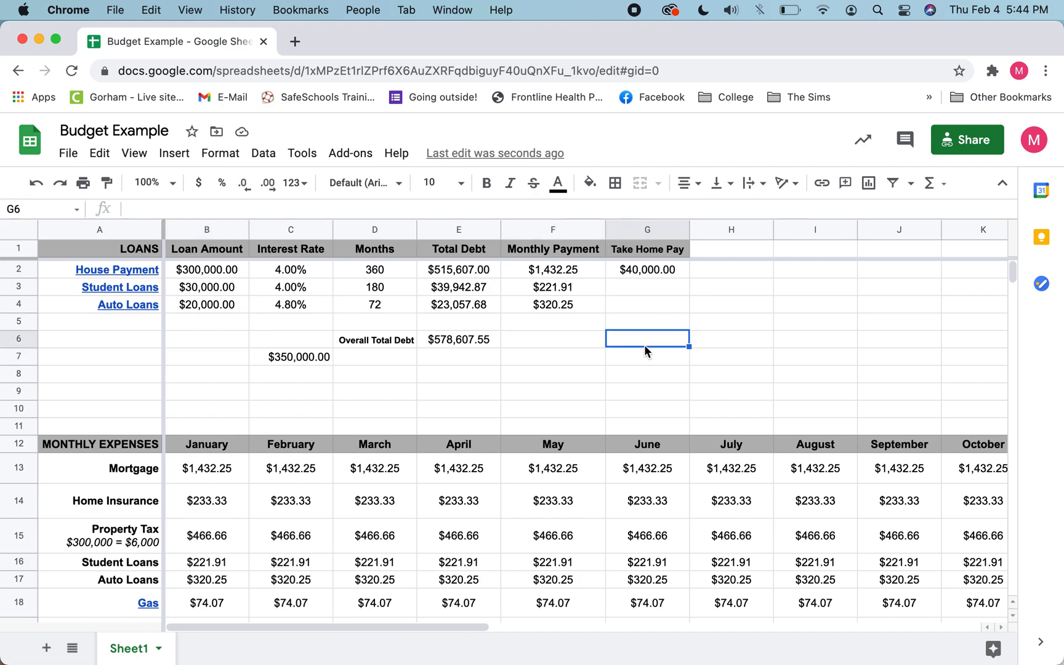
{"action": "type", "text": "Loans"}
{"action": "key", "text": "Return"}
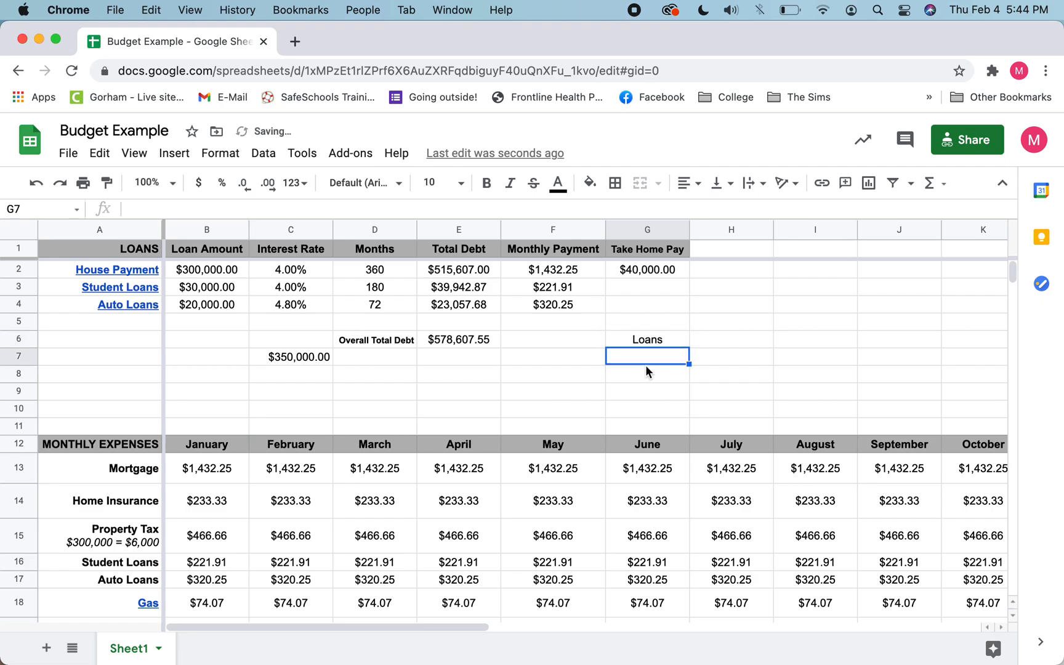
Step: Give the Loans cell G6 a light orange fill colour
{"action": "left_click", "coordinate": [618, 336]}
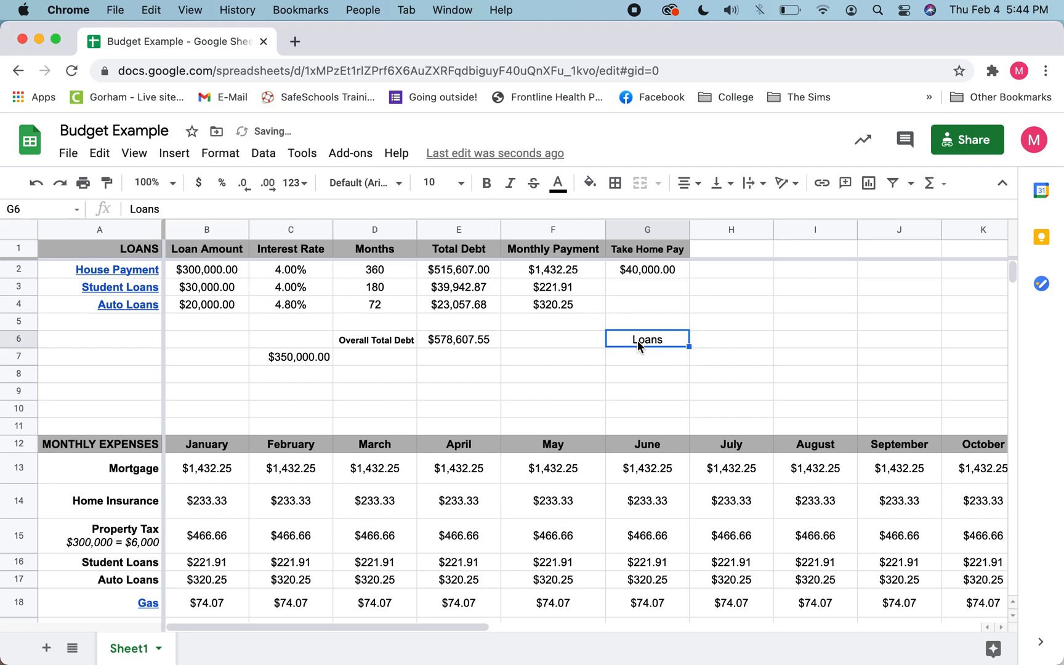
{"action": "left_click", "coordinate": [367, 182]}
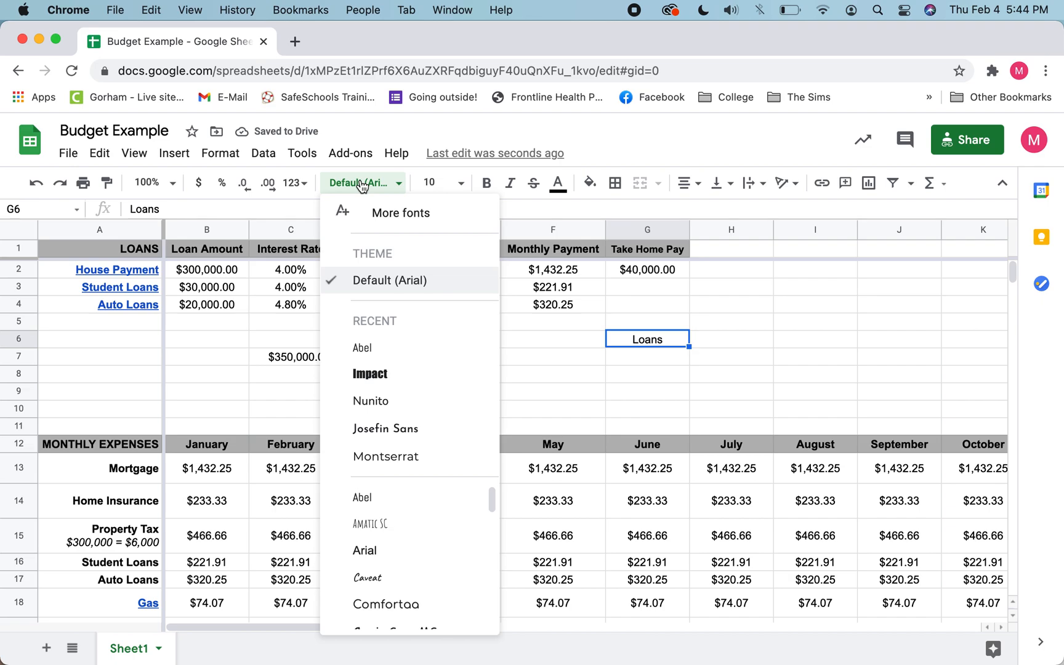
{"action": "left_click", "coordinate": [364, 183]}
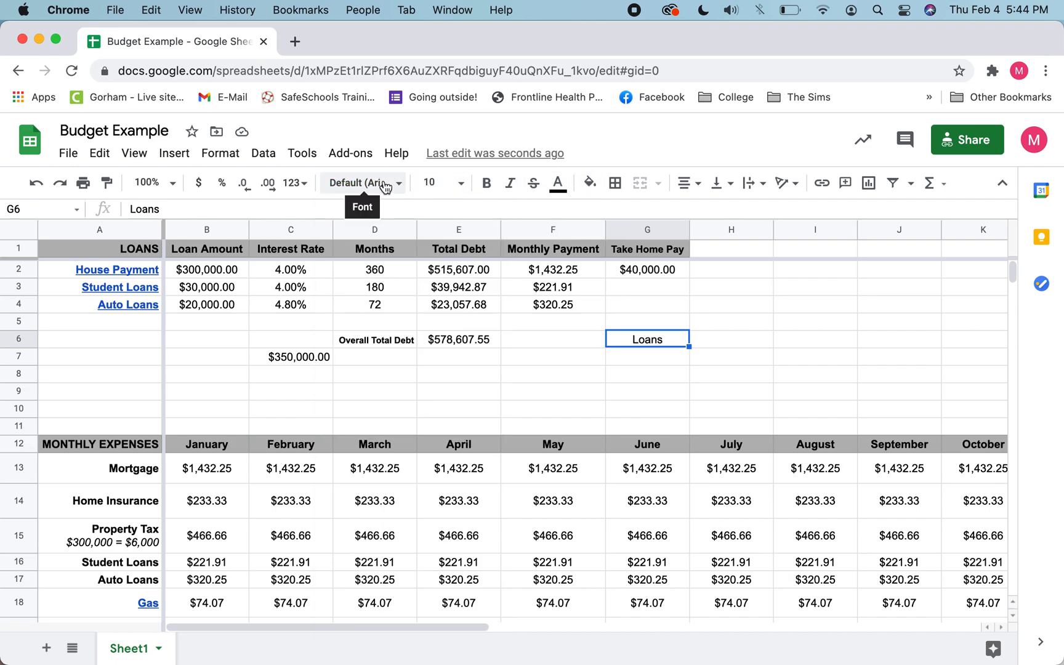
{"action": "scroll", "coordinate": [425, 345], "scroll_direction": "down", "scroll_amount": 2}
{"action": "scroll", "coordinate": [425, 344], "scroll_direction": "up", "scroll_amount": 2}
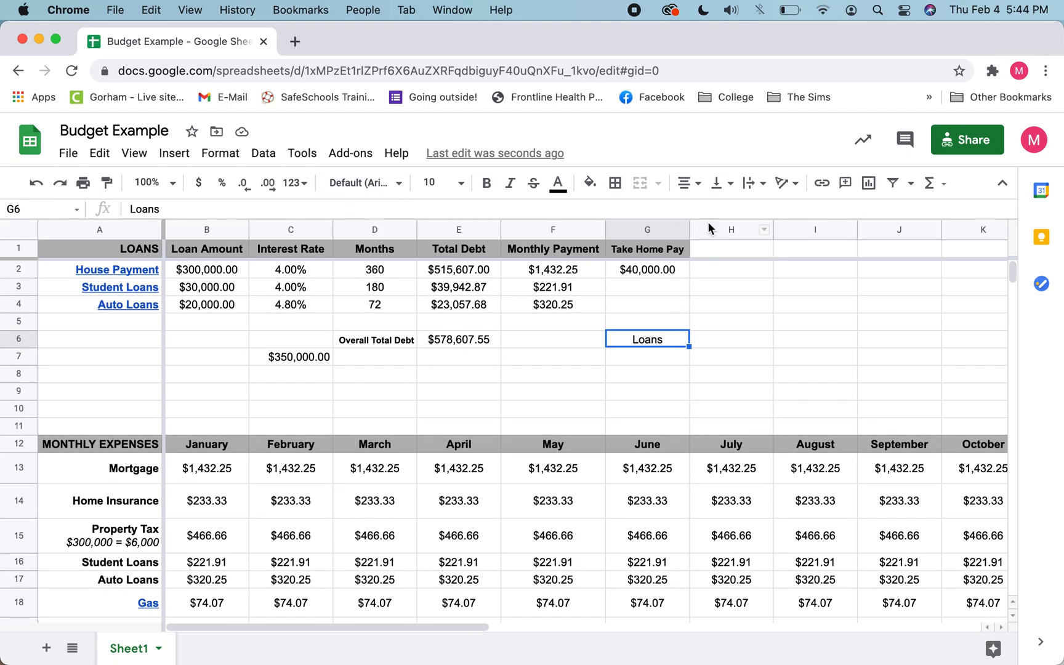
{"action": "left_click", "coordinate": [592, 186]}
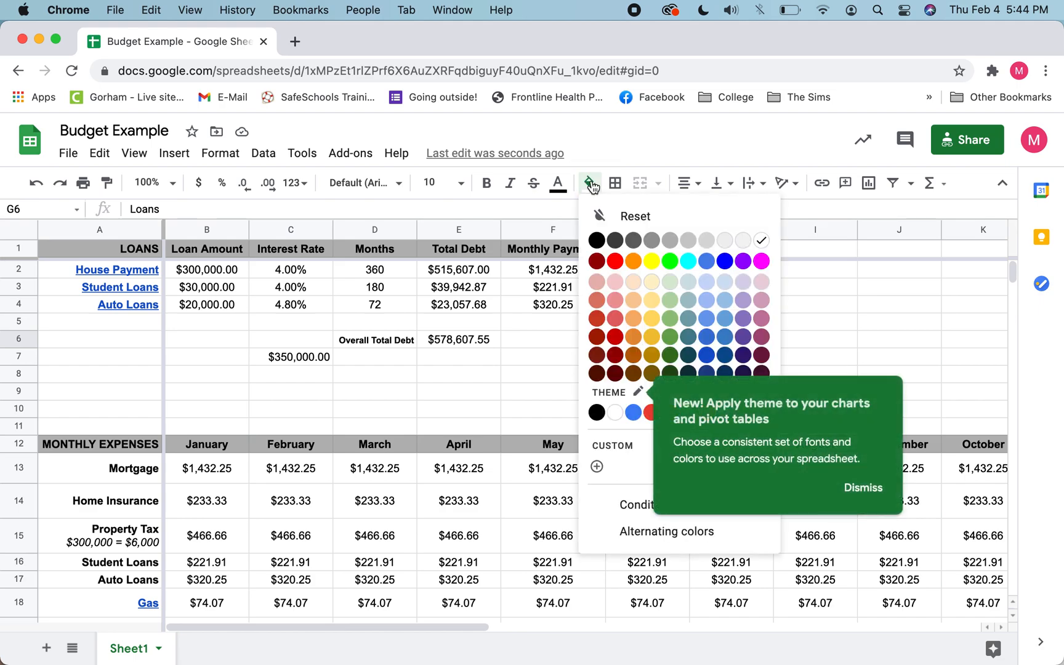
{"action": "left_click", "coordinate": [634, 300]}
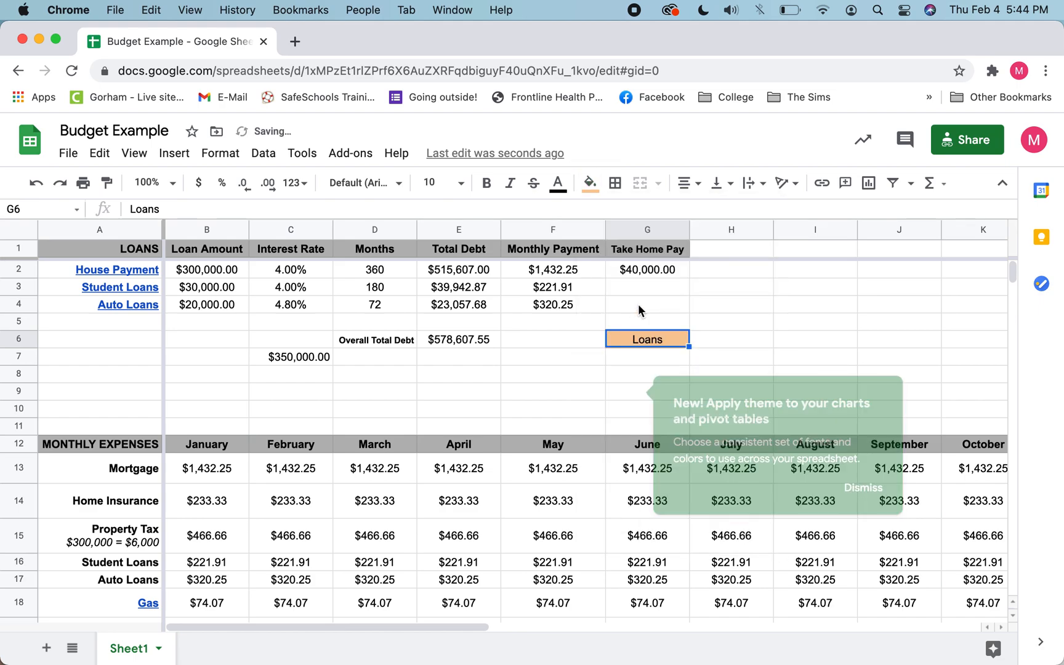
{"action": "left_click", "coordinate": [782, 324]}
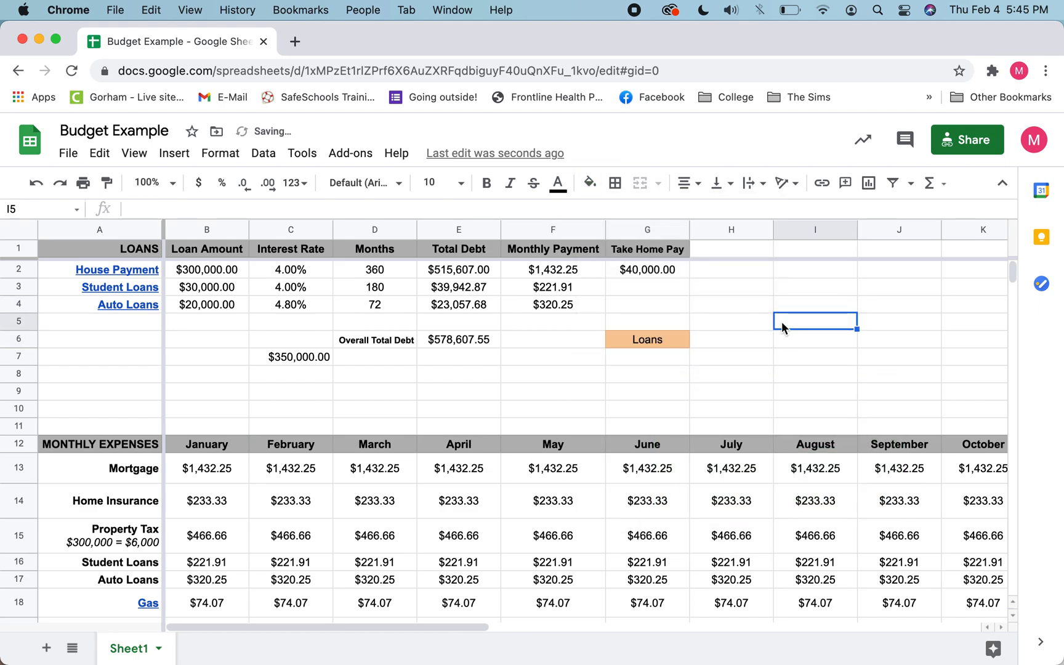
Step: Edit the Gas formula in B18, changing its divisor to 27
{"action": "scroll", "coordinate": [782, 327], "scroll_direction": "down", "scroll_amount": 1}
{"action": "scroll", "coordinate": [783, 327], "scroll_direction": "down", "scroll_amount": 2}
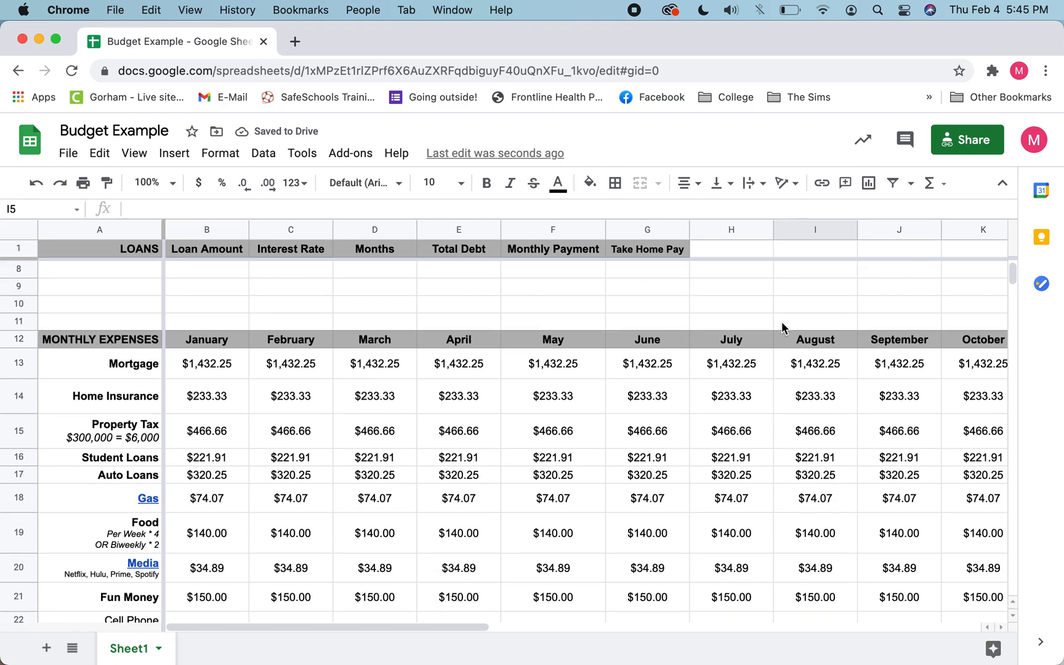
{"action": "scroll", "coordinate": [782, 328], "scroll_direction": "down", "scroll_amount": 1}
{"action": "left_click", "coordinate": [542, 425]}
{"action": "left_click", "coordinate": [336, 455]}
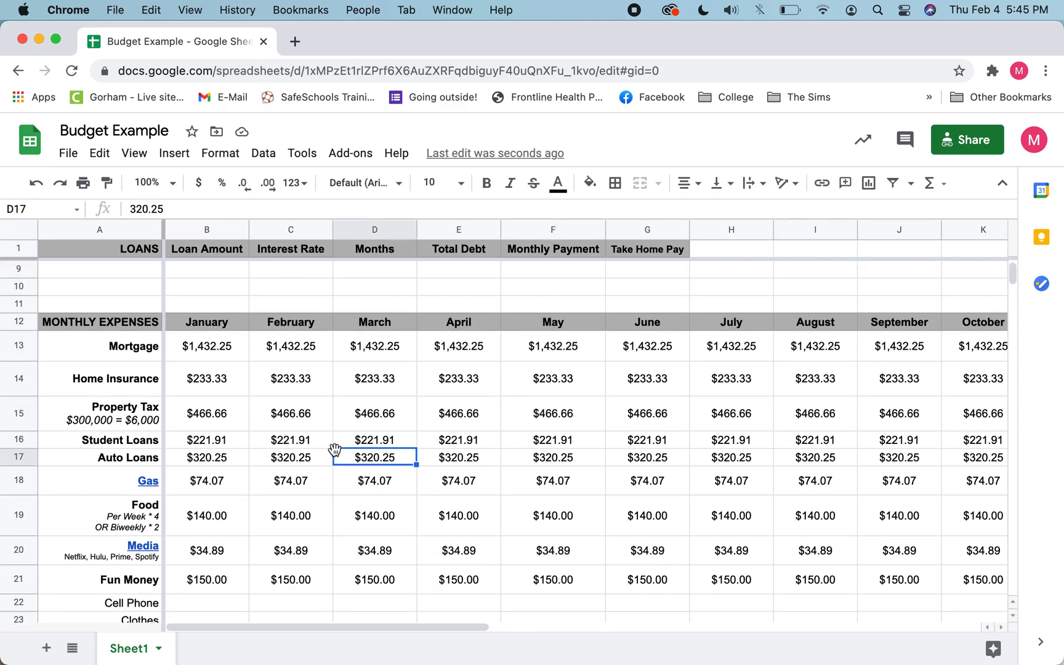
{"action": "left_click", "coordinate": [246, 482]}
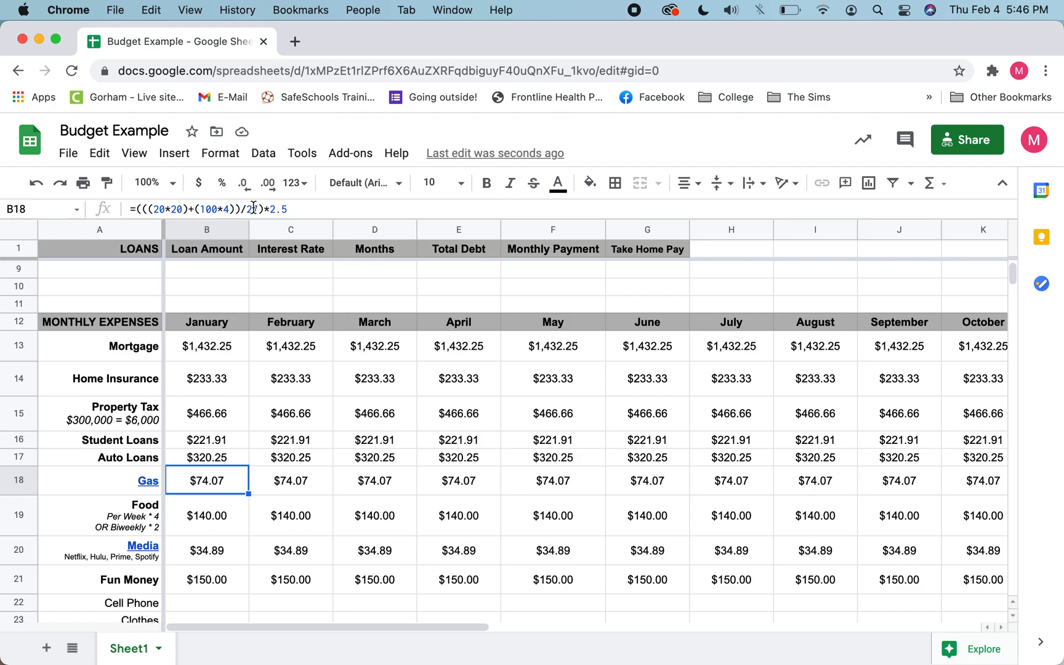
{"action": "left_click", "coordinate": [256, 209]}
{"action": "type", "text": "7"}
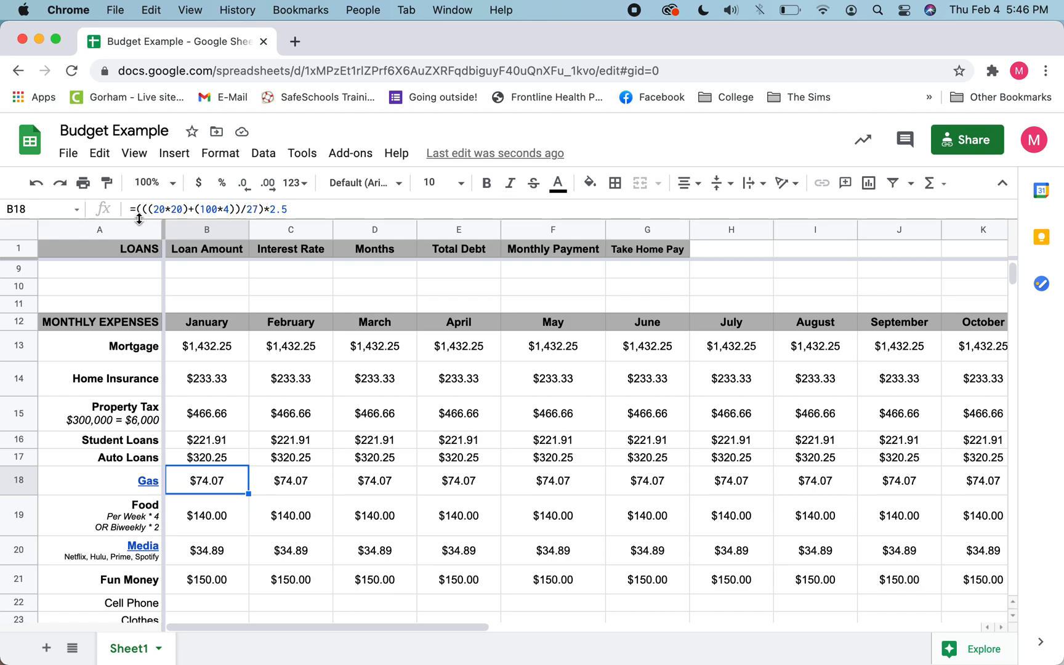